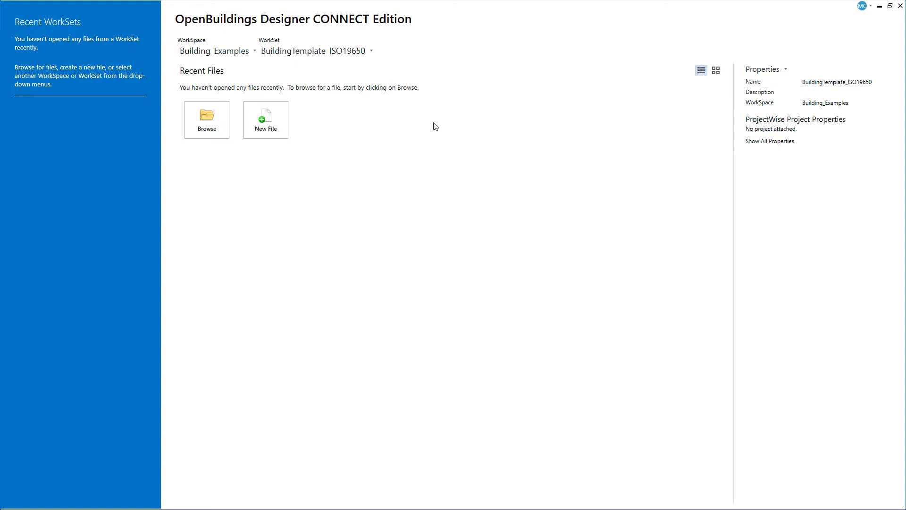
# Step: Keep Building_Examples as the WorkSpace and switch the current WorkSet to TrainingTemplate_US
pyautogui.click(257, 57)
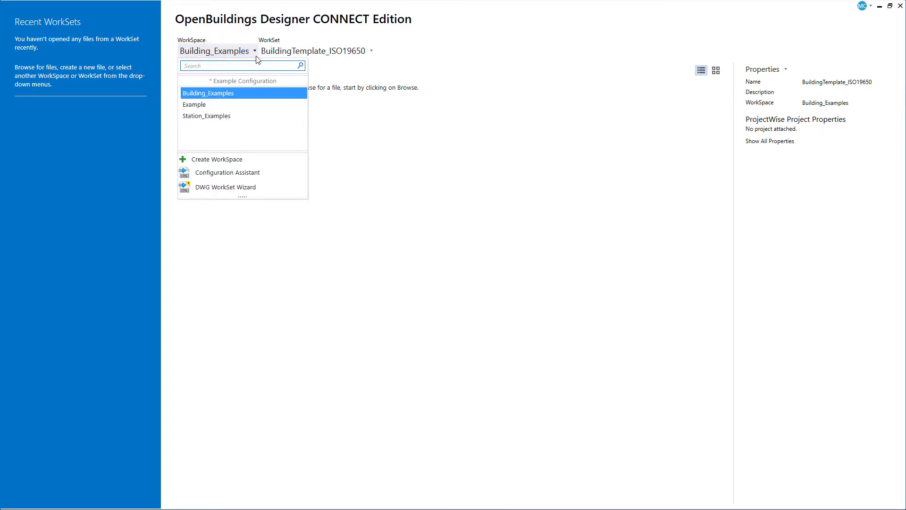
pyautogui.click(251, 92)
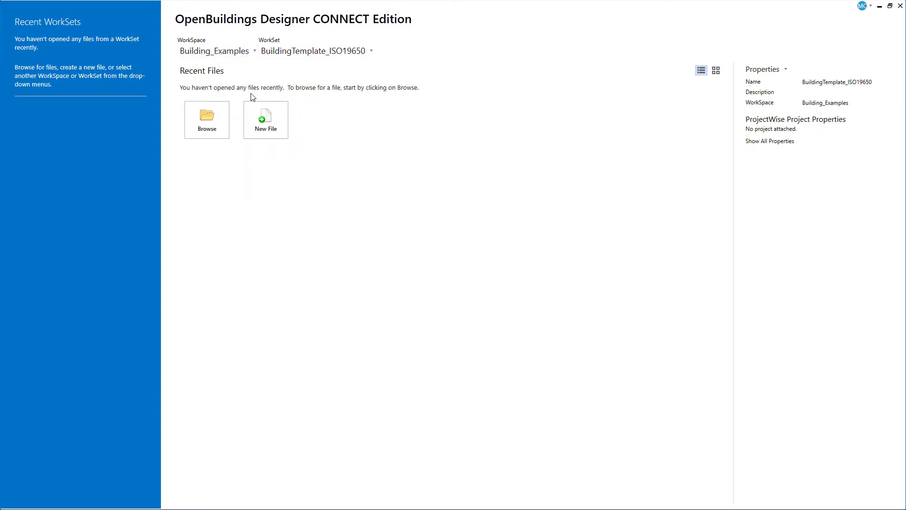
pyautogui.click(375, 54)
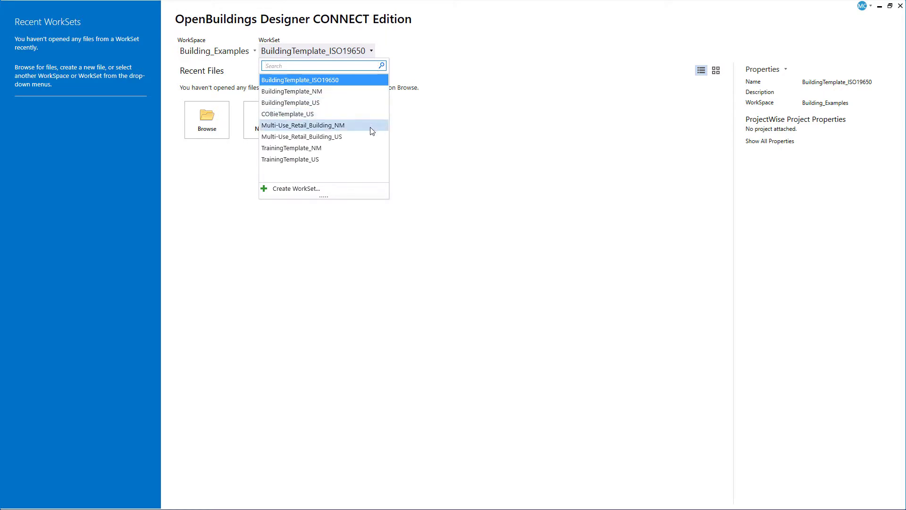
pyautogui.click(338, 161)
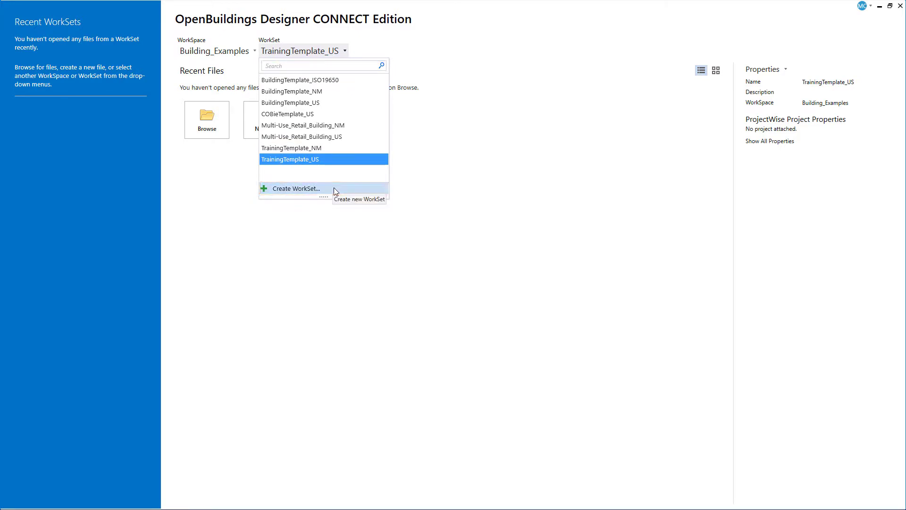
# Step: Start a WorkSet named QuickStart Structural, described 'OpenBuildings Designer Training', with template TrainingTemplate_US
pyautogui.click(334, 188)
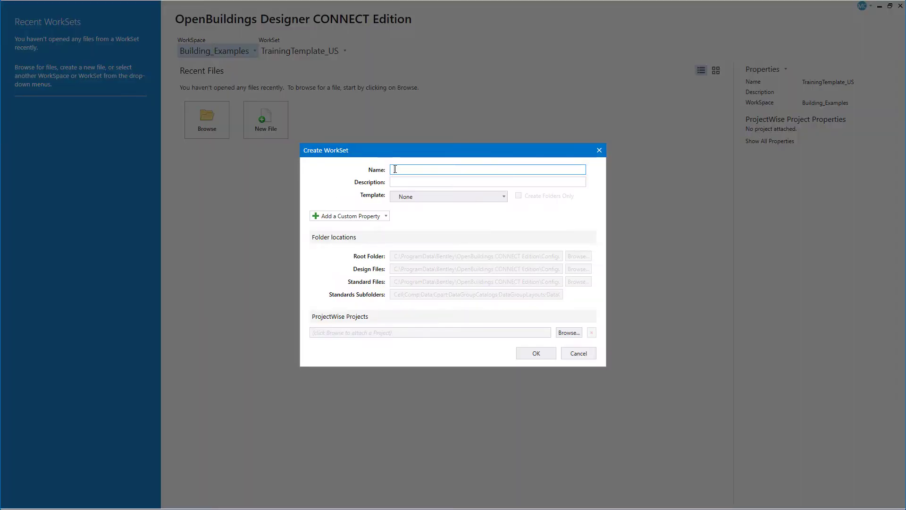
pyautogui.write('QuickStart')
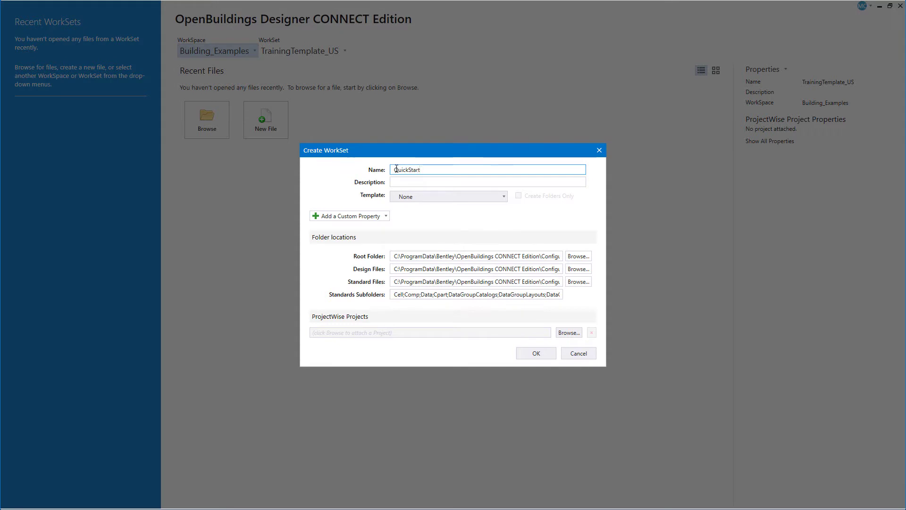
pyautogui.write(' Structural')
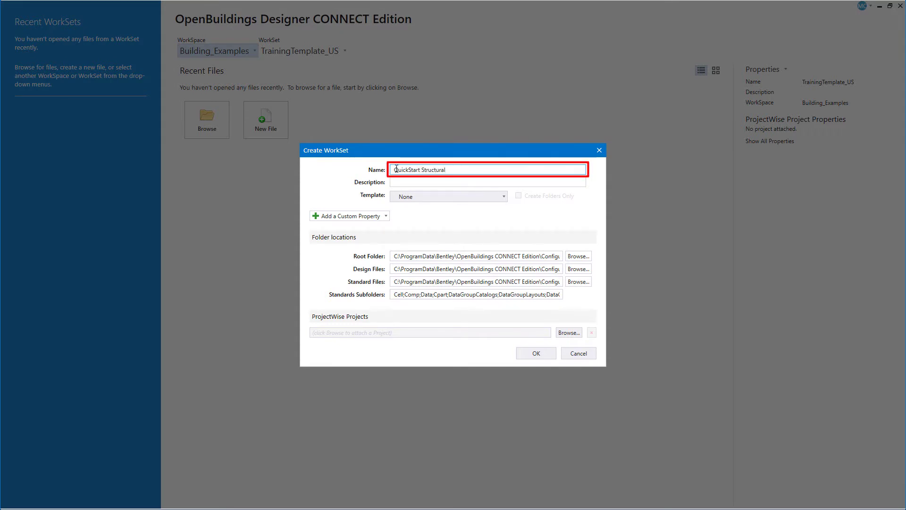
pyautogui.click(399, 183)
pyautogui.write('OpenBuildi')
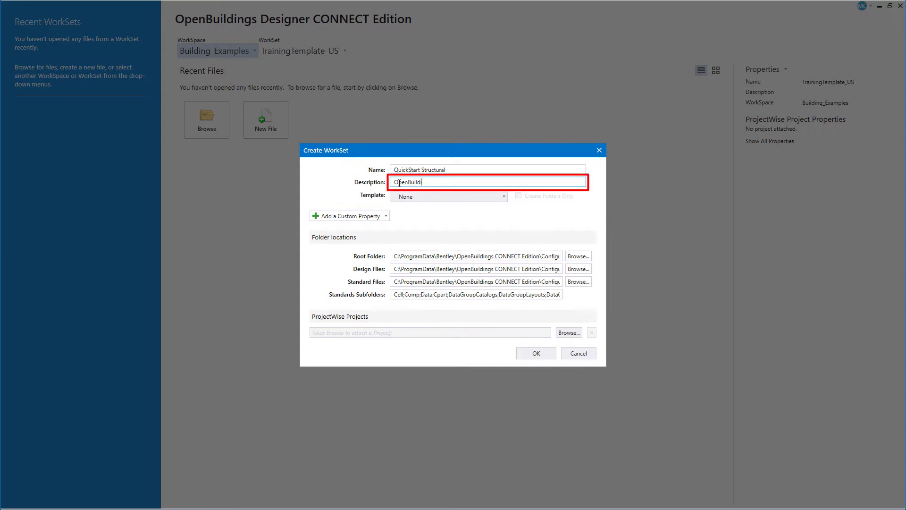
pyautogui.write('ngs Designer Trai')
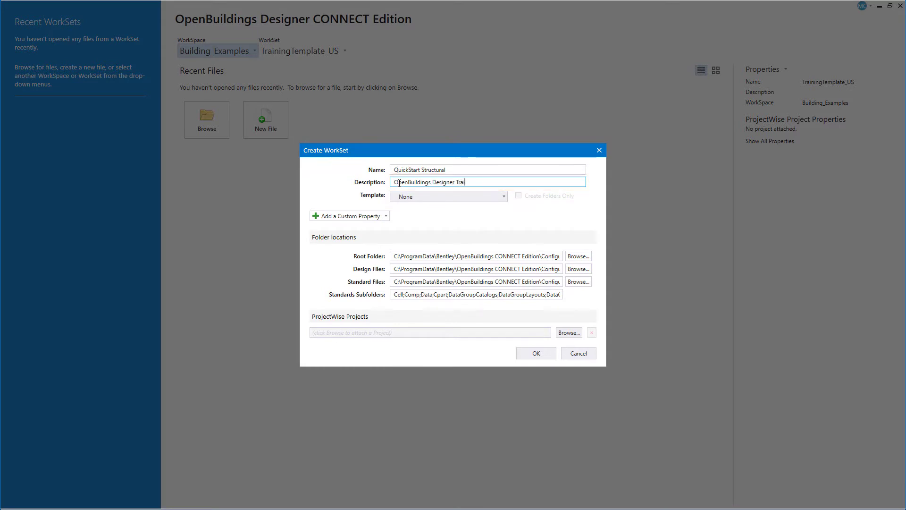
pyautogui.write('ning')
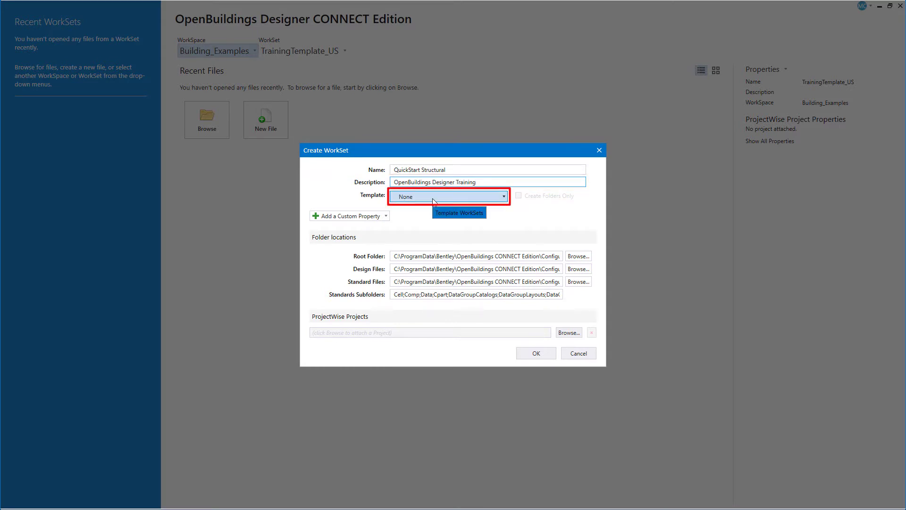
pyautogui.click(433, 199)
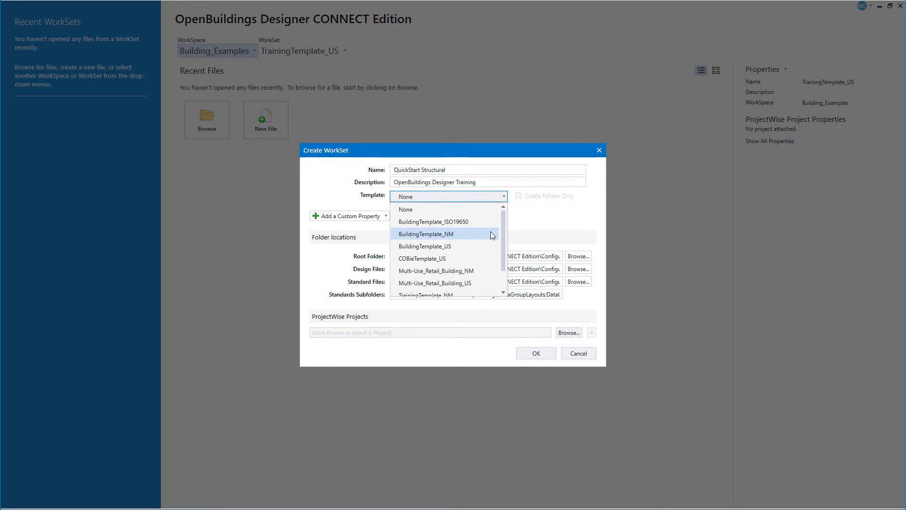
pyautogui.moveTo(501, 239); pyautogui.dragTo(499, 279)
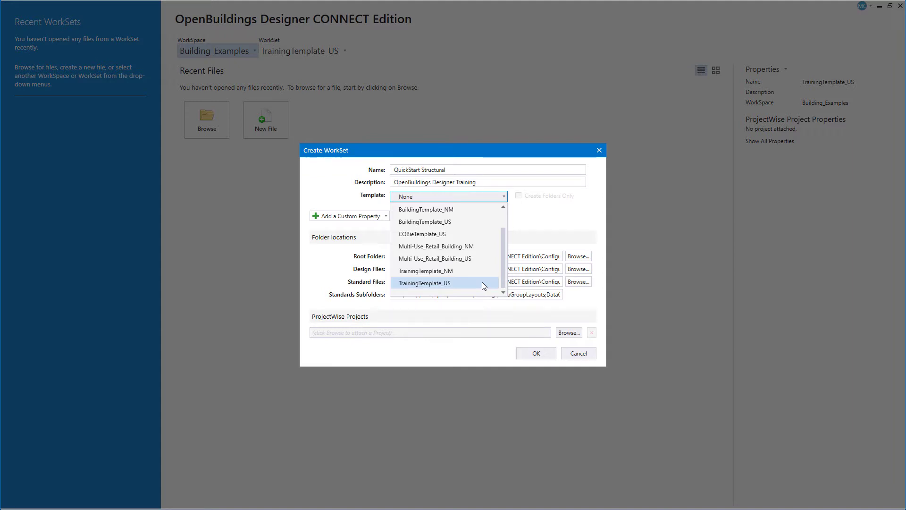
pyautogui.click(482, 282)
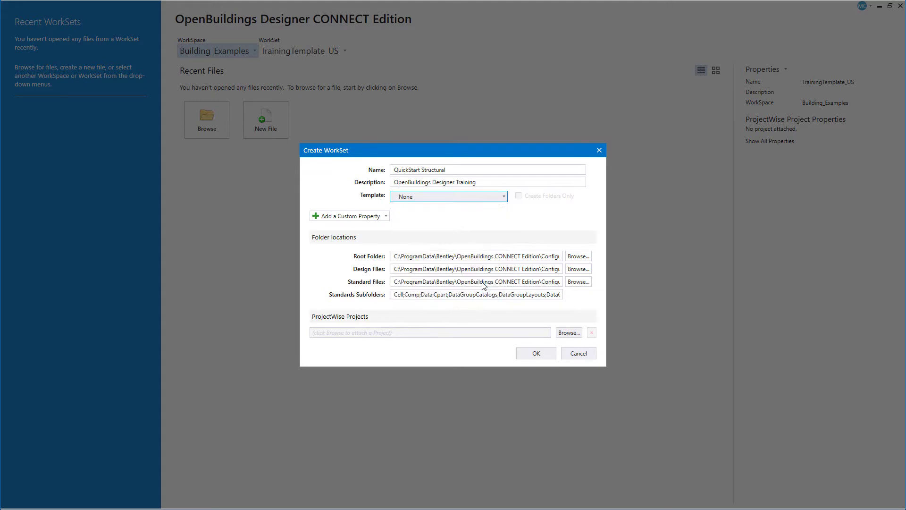
# Step: Confirm the QuickStart Structural WorkSet and begin a new design file, entering its file name
pyautogui.click(536, 354)
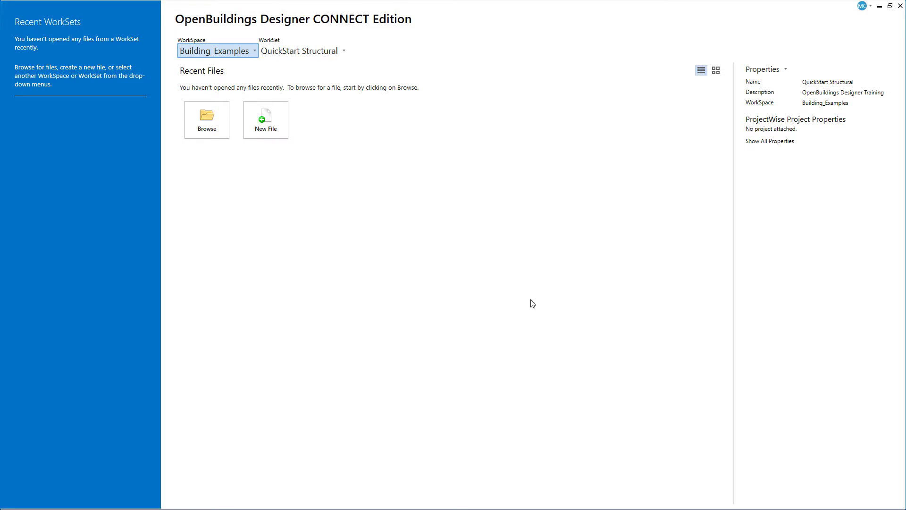
pyautogui.click(272, 134)
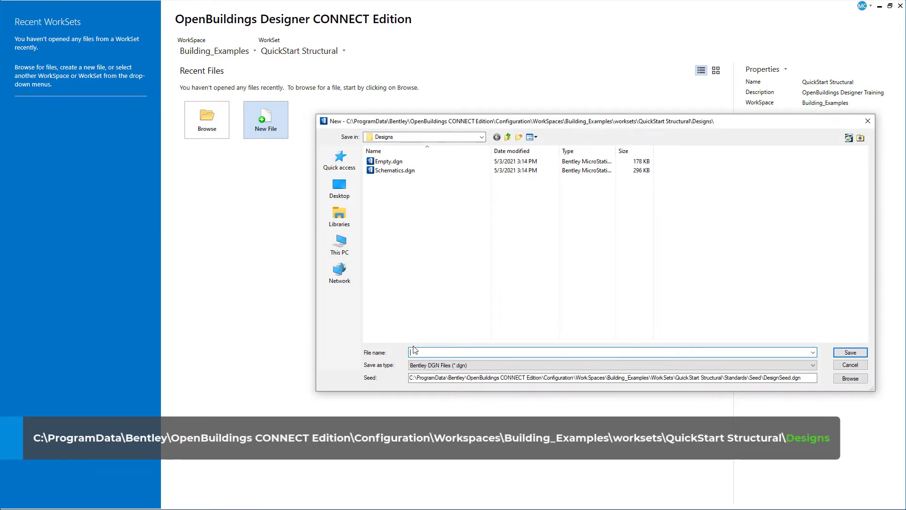
pyautogui.write('S')
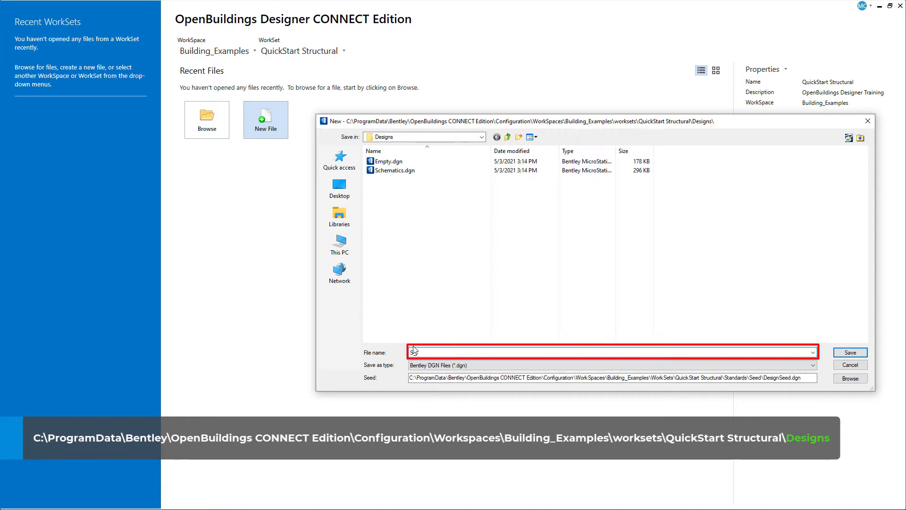
pyautogui.write('tram')
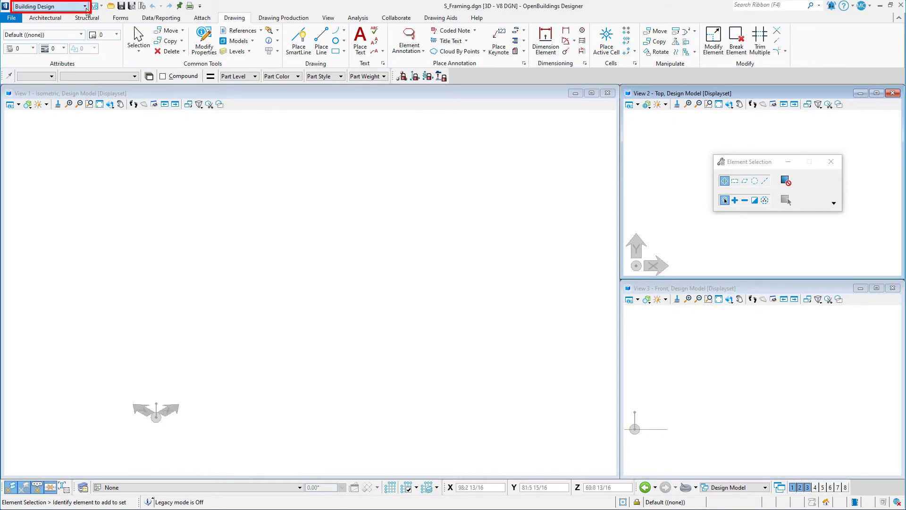
# Step: Browse the Architectural, Structural, Drawing and Drawing Production tool sets, ending on Structural
pyautogui.click(85, 6)
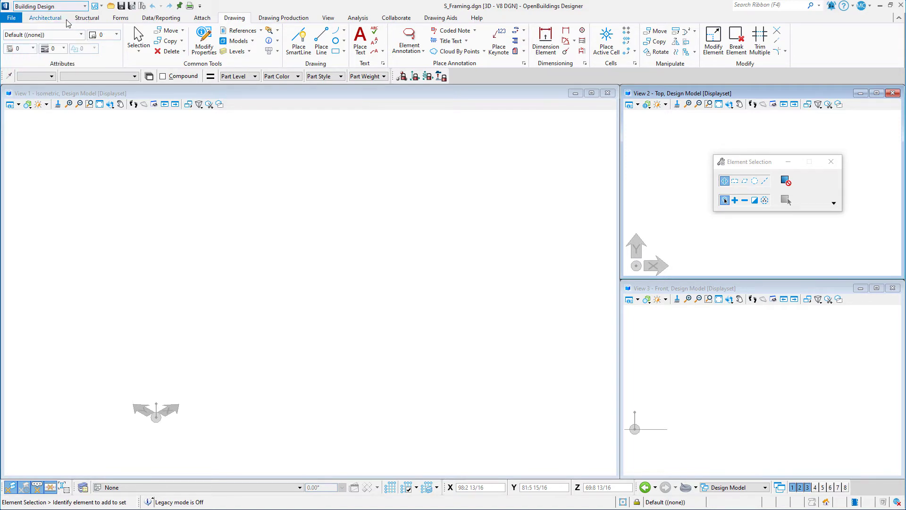
pyautogui.click(60, 20)
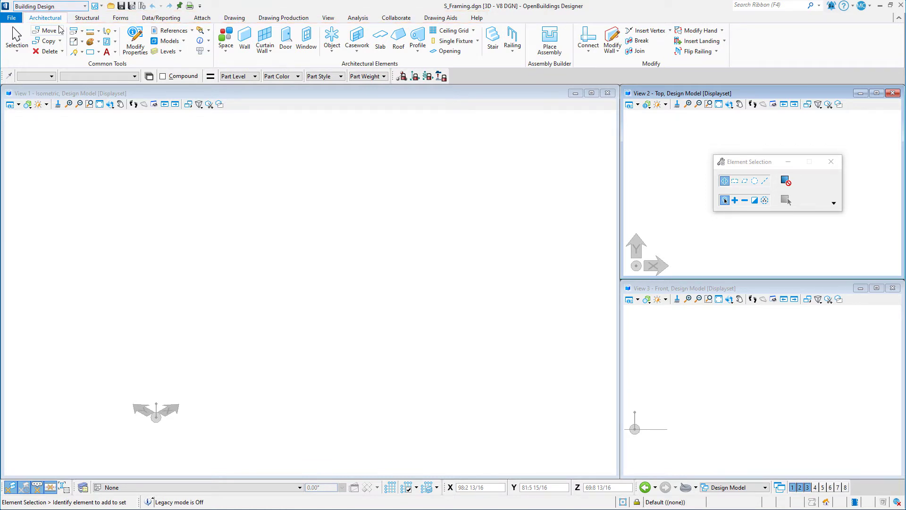
pyautogui.click(83, 20)
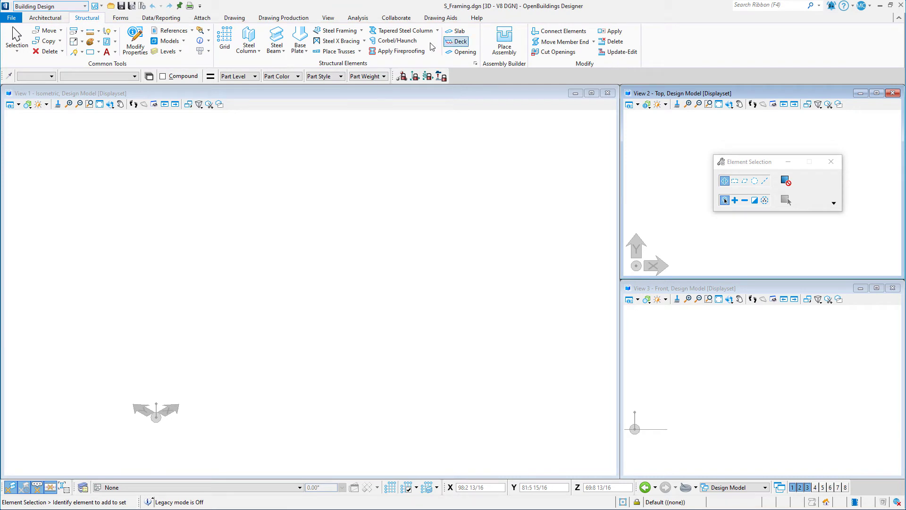
pyautogui.click(233, 18)
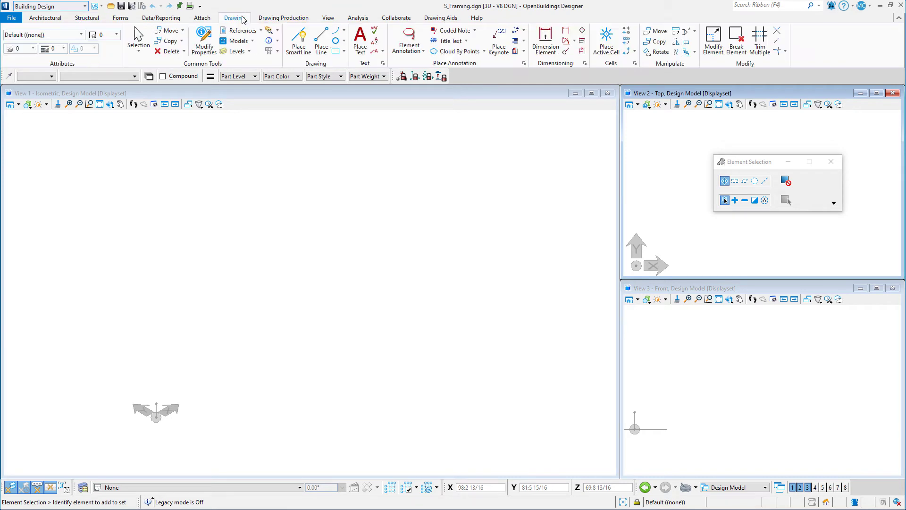
pyautogui.click(267, 19)
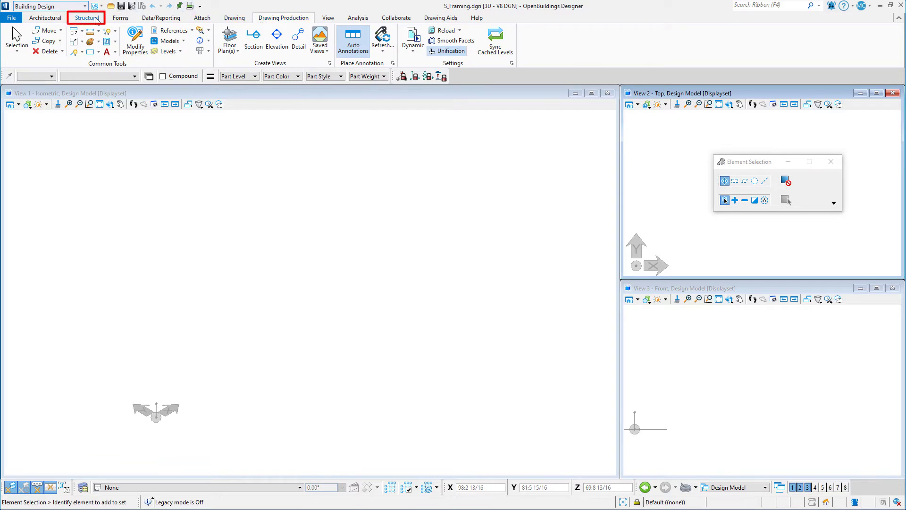
pyautogui.click(92, 19)
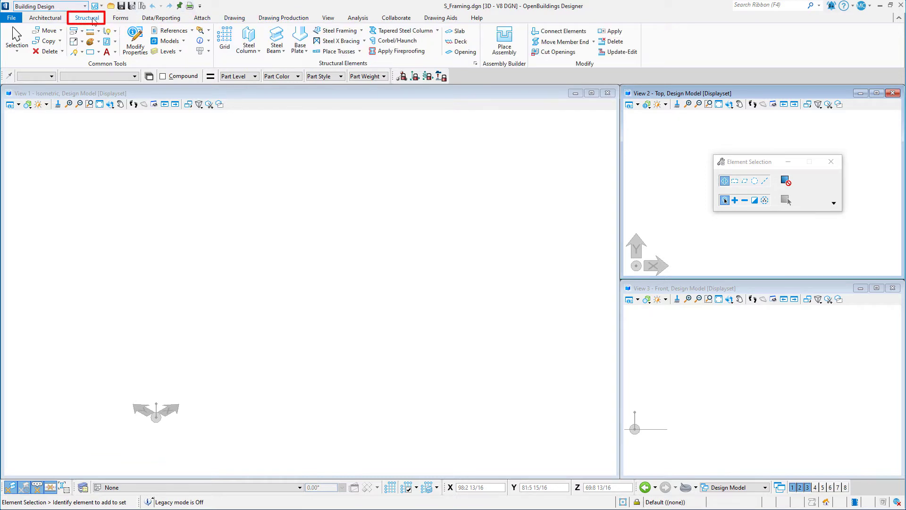
# Step: Choose Concrete in the Family list and Columns in the Part list
pyautogui.click(52, 77)
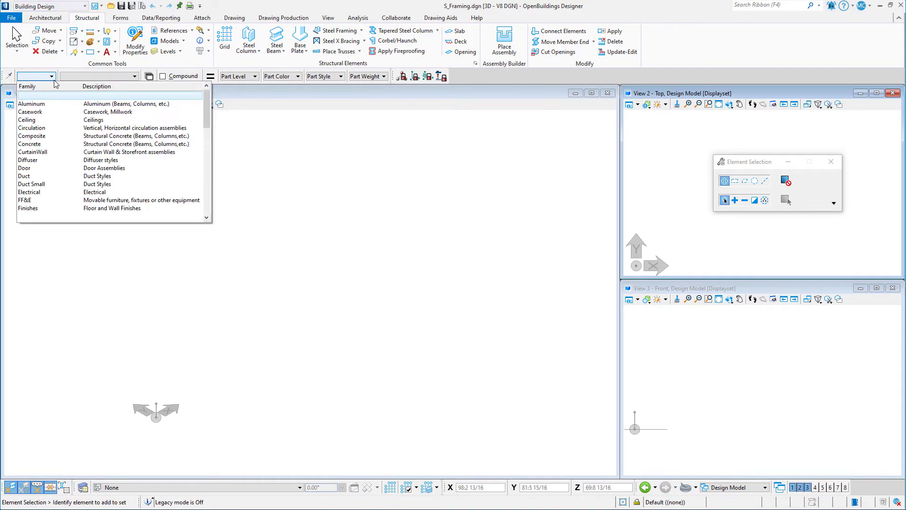
pyautogui.click(47, 144)
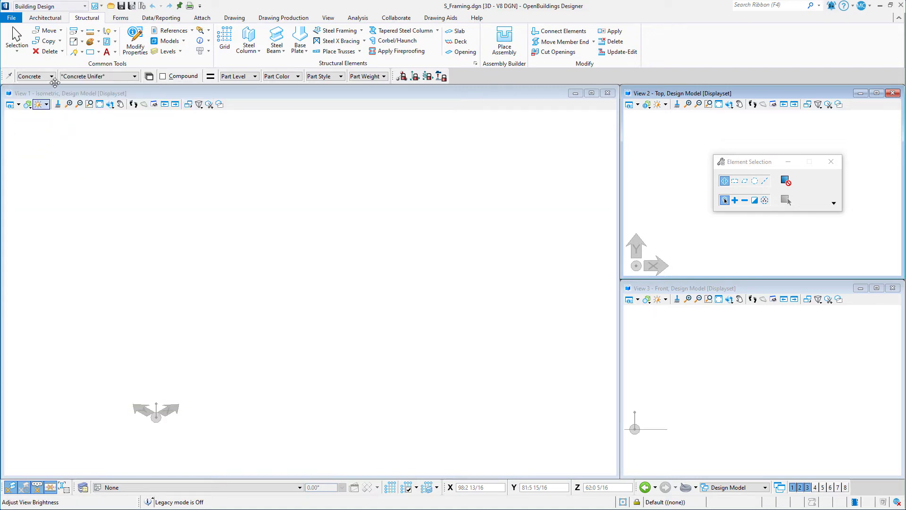
pyautogui.click(98, 76)
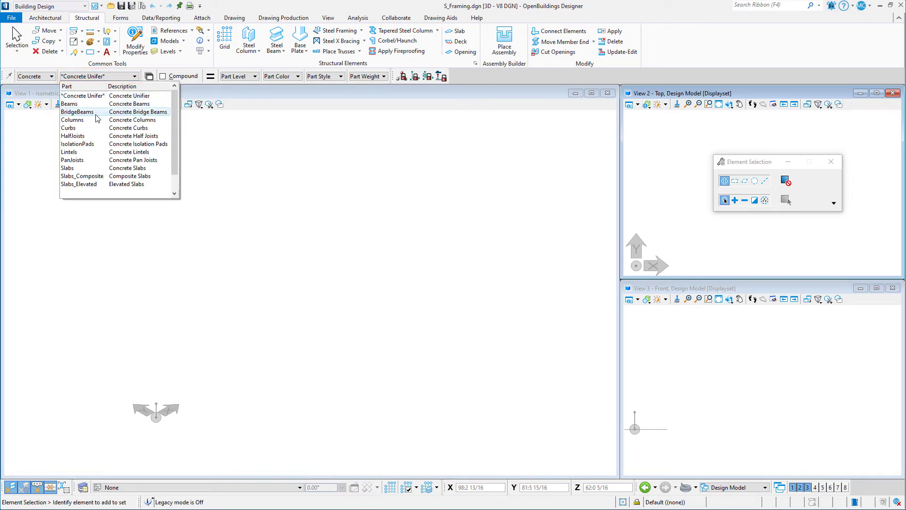
pyautogui.click(95, 120)
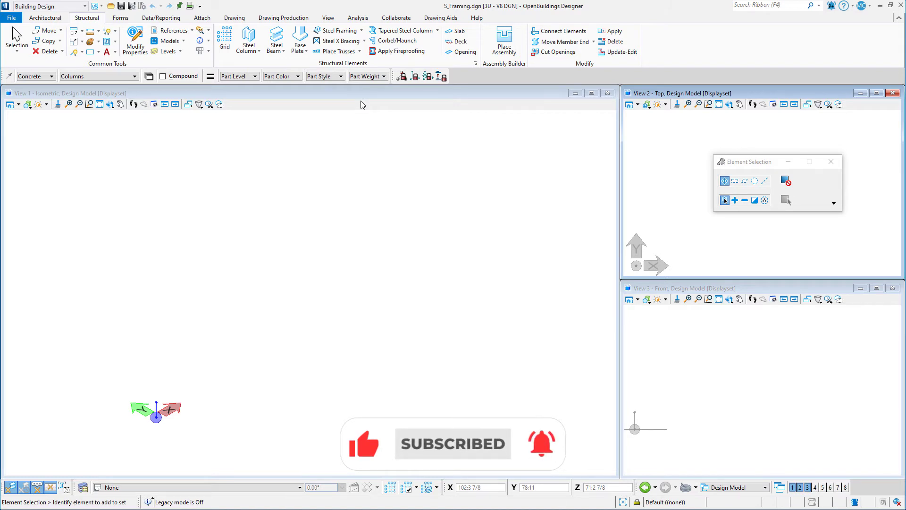
# Step: In Explorer, expand the QuickStart Structural sheet index and its Structure folders, then show Links
pyautogui.click(199, 32)
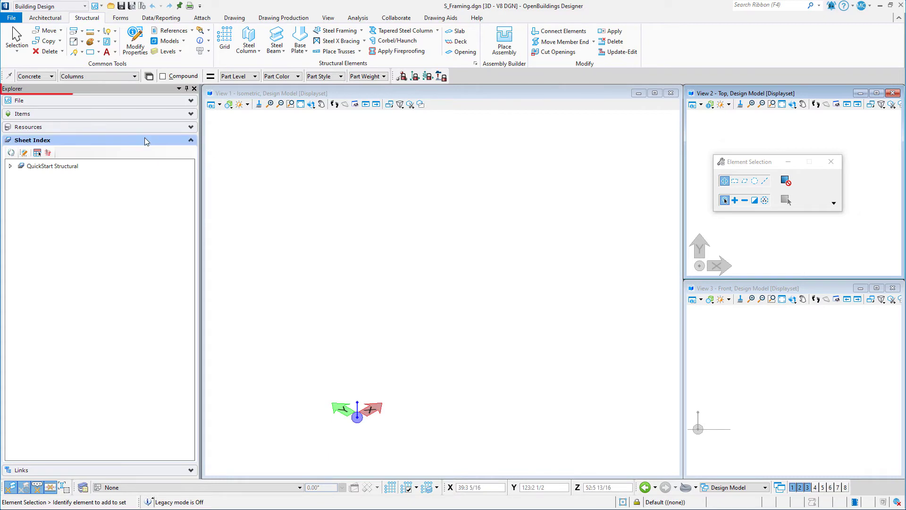
pyautogui.click(104, 101)
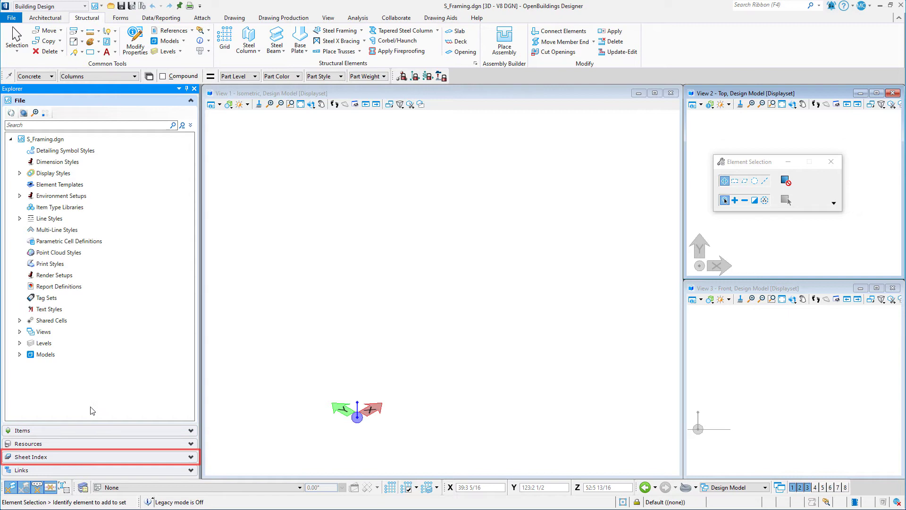
pyautogui.click(87, 458)
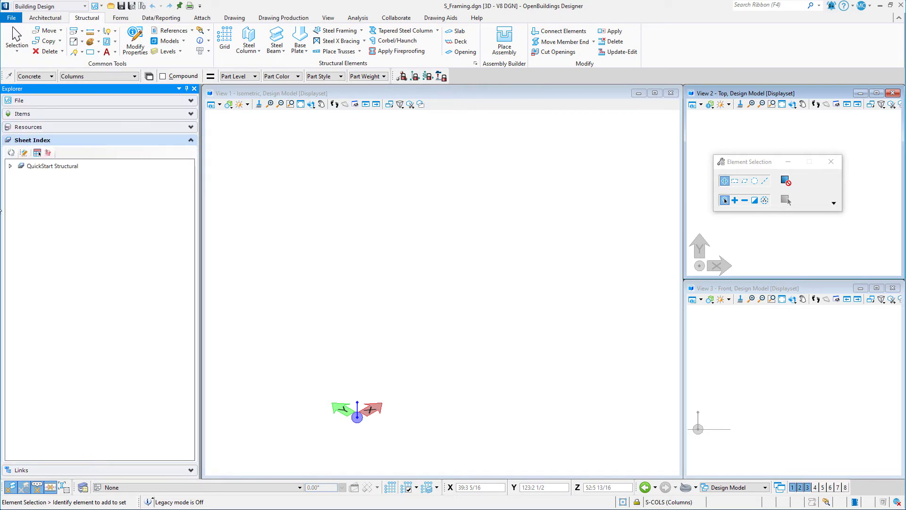
pyautogui.click(10, 166)
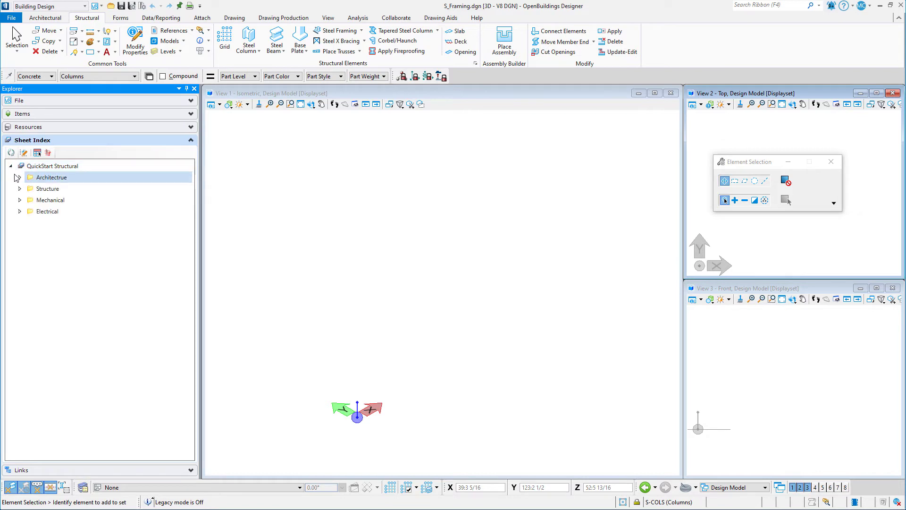
pyautogui.click(19, 188)
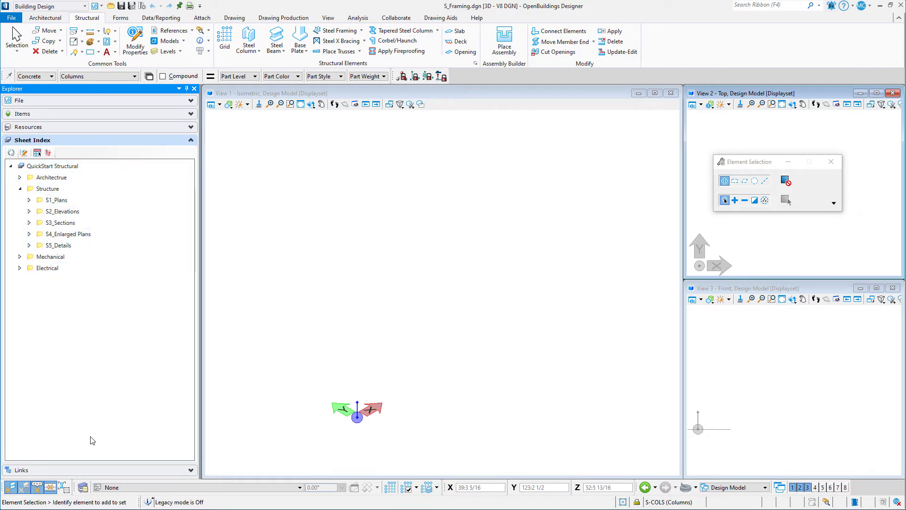
pyautogui.click(82, 472)
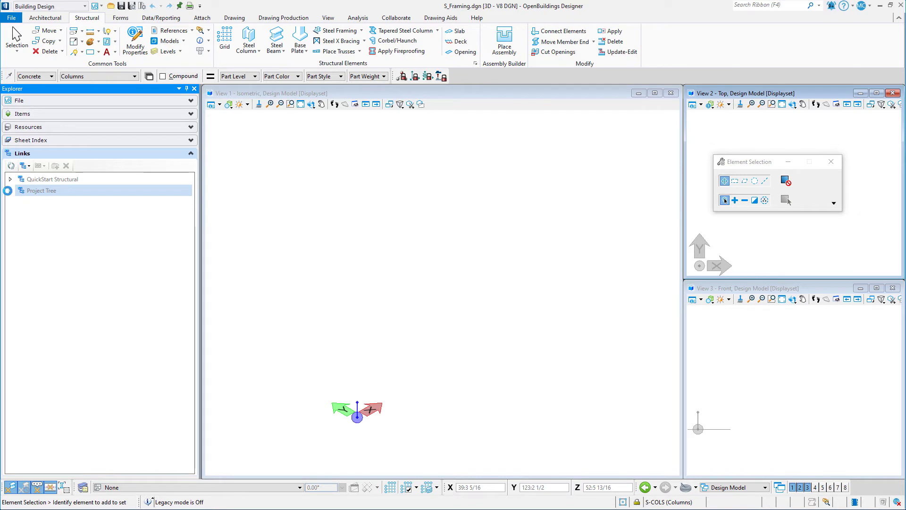
# Step: Expand Project Tree > Building Models > Design Models to list the building models
pyautogui.click(8, 191)
pyautogui.click(20, 202)
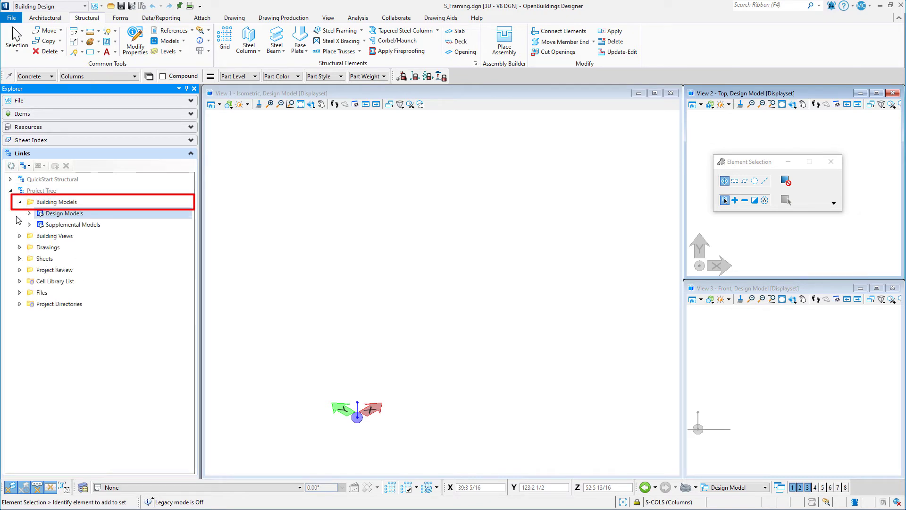
pyautogui.click(29, 213)
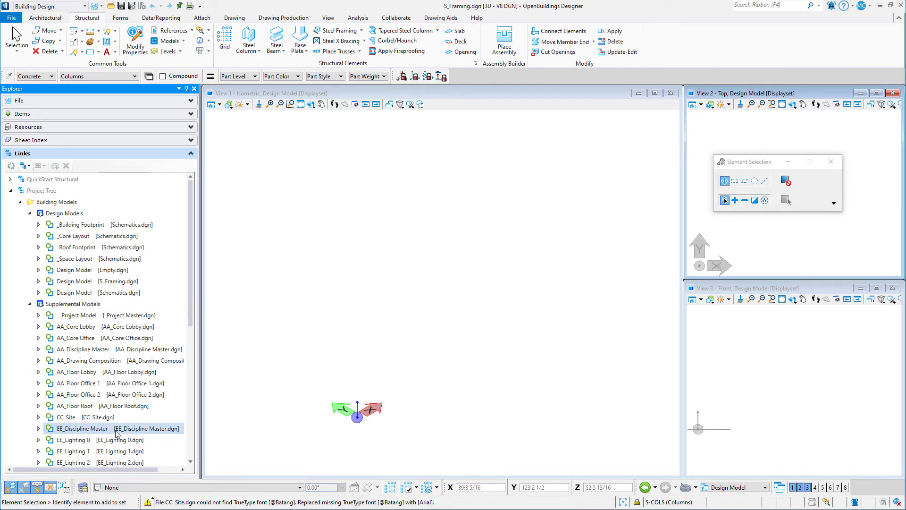
# Step: Show the Attributes toolbar and dock it beside the active part settings
pyautogui.click(209, 31)
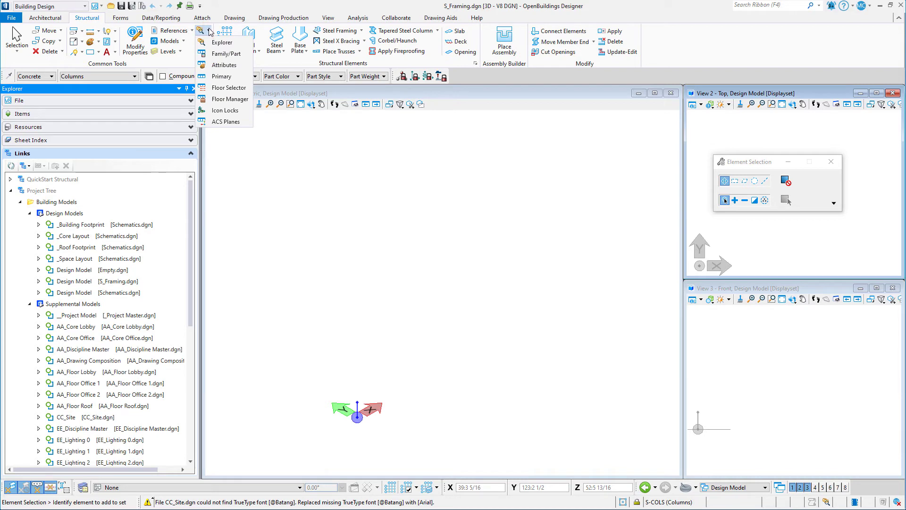
pyautogui.click(236, 65)
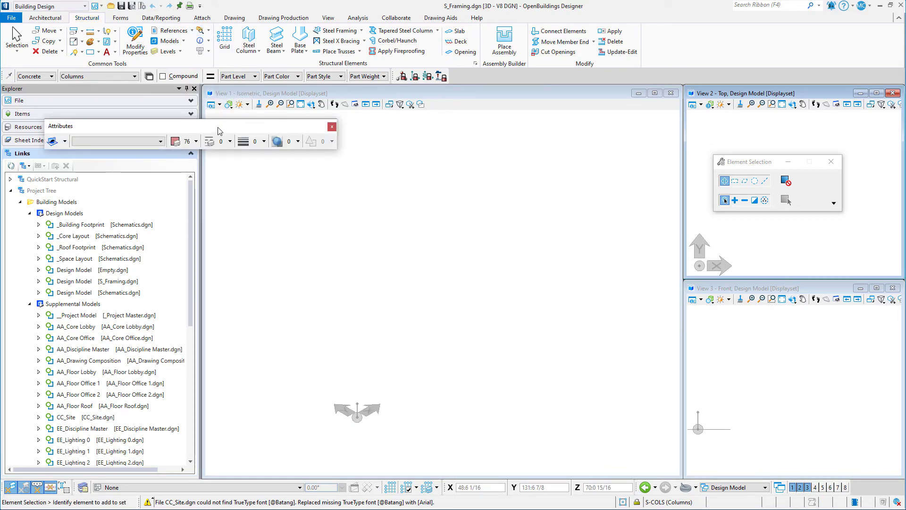
pyautogui.moveTo(218, 131); pyautogui.dragTo(575, 78)
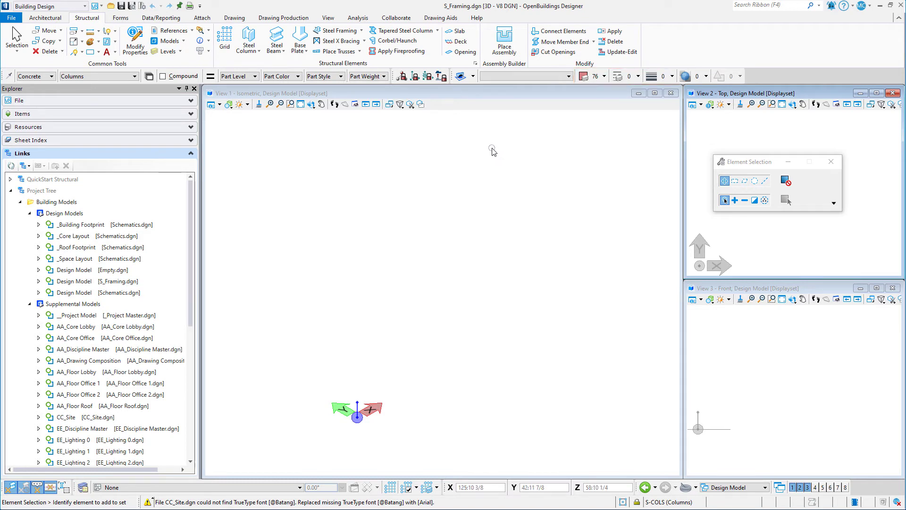
# Step: After briefly choosing Beams, set the family to Steel and the active part to Columns
pyautogui.click(107, 77)
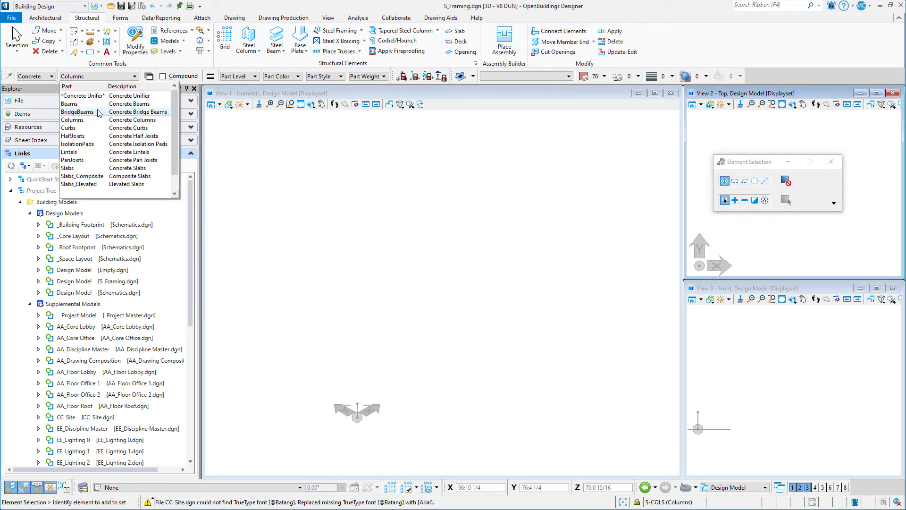
pyautogui.click(99, 104)
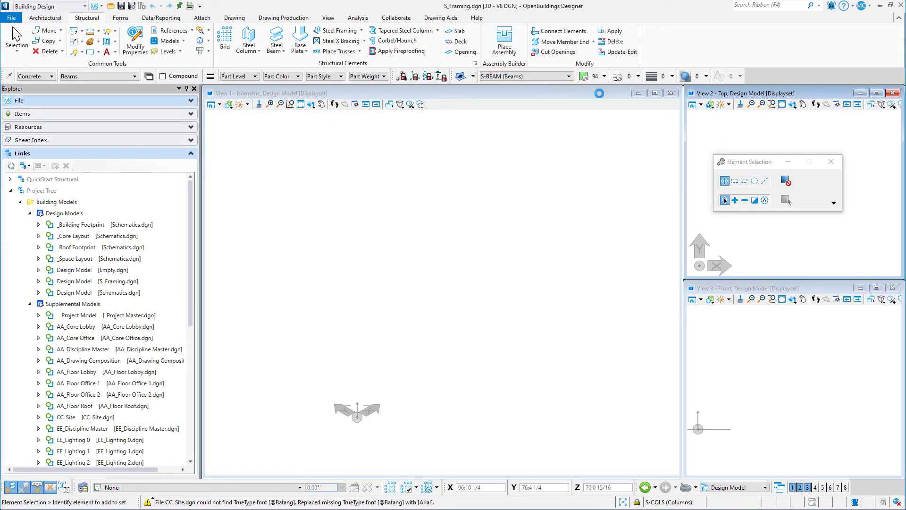
pyautogui.click(47, 75)
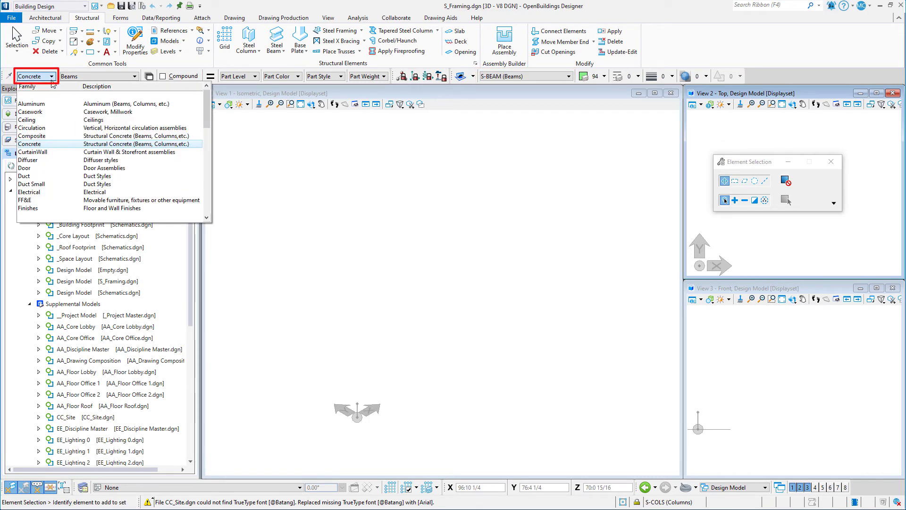
pyautogui.scroll(-7, 59, 155)
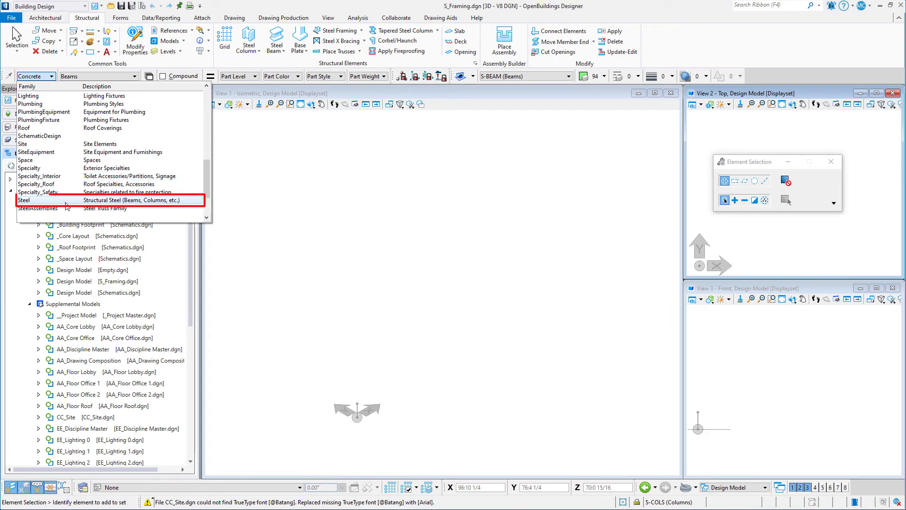
pyautogui.click(66, 202)
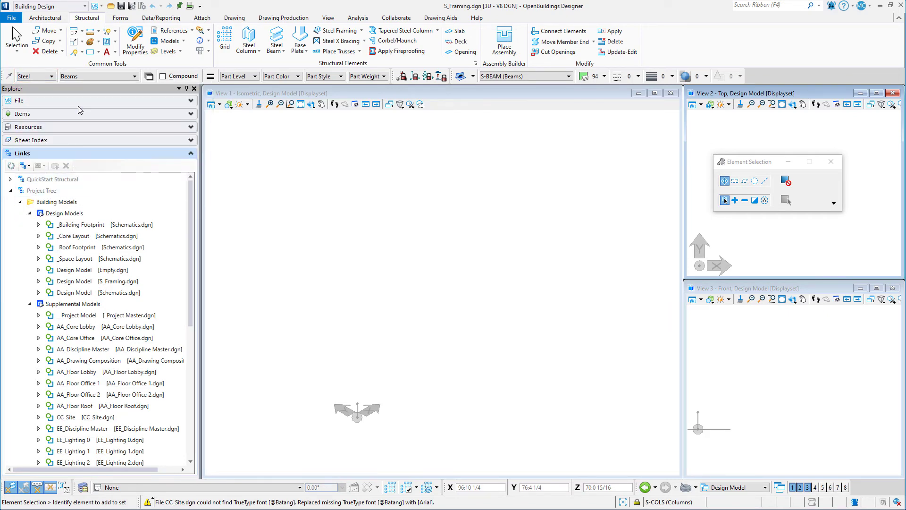
pyautogui.click(94, 76)
pyautogui.scroll(-3, 91, 141)
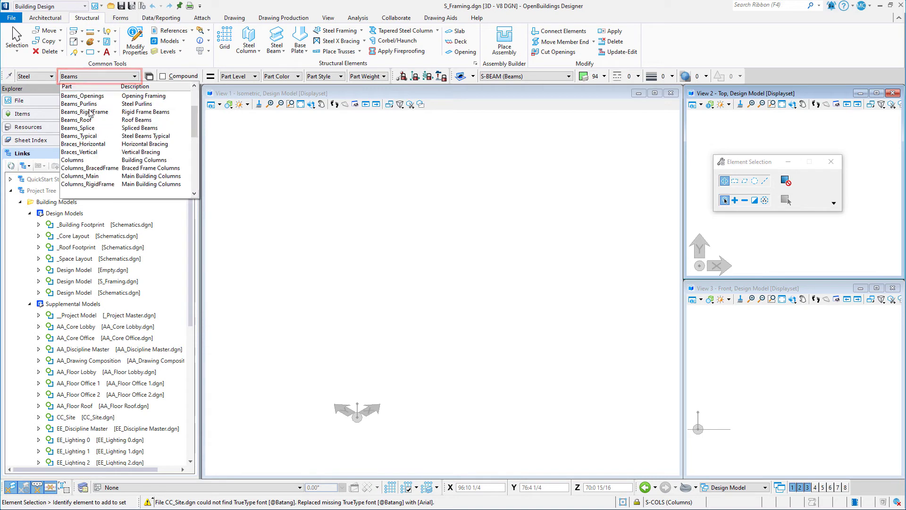
pyautogui.click(94, 161)
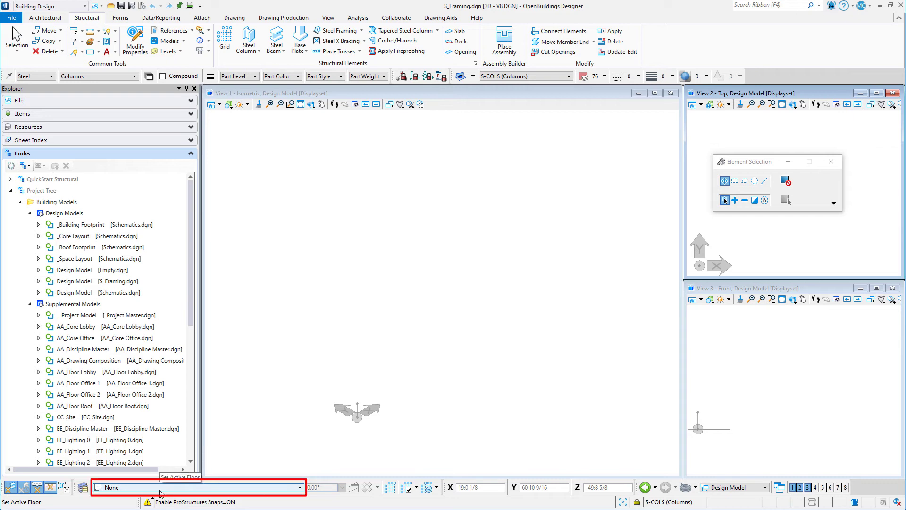
pyautogui.click(160, 491)
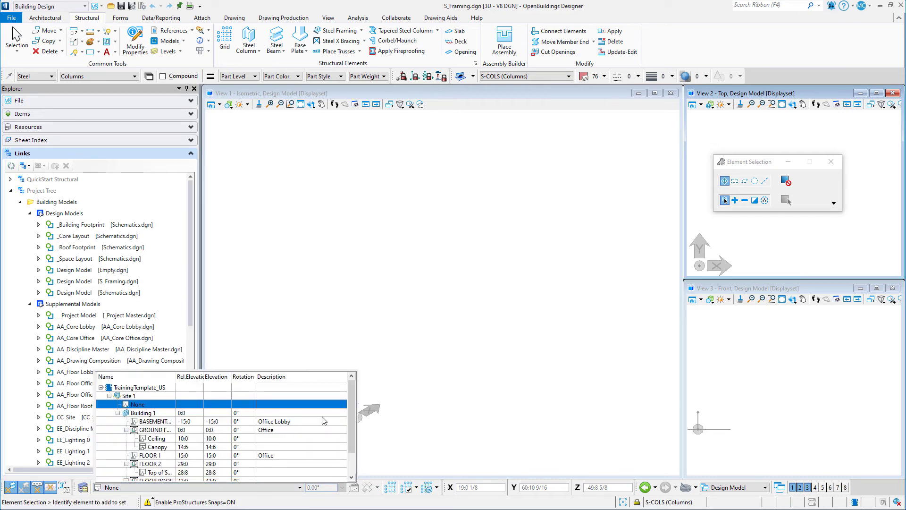
pyautogui.scroll(-1, 302, 434)
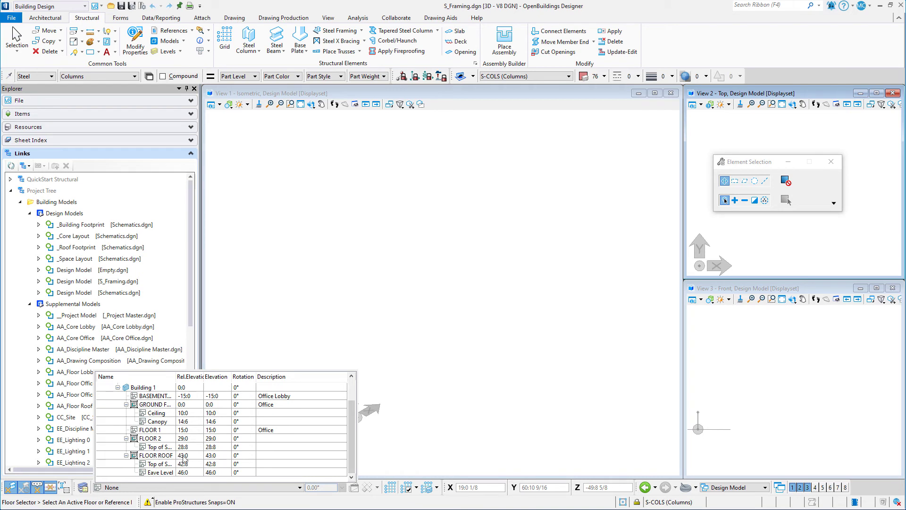
pyautogui.moveTo(176, 380); pyautogui.dragTo(202, 387)
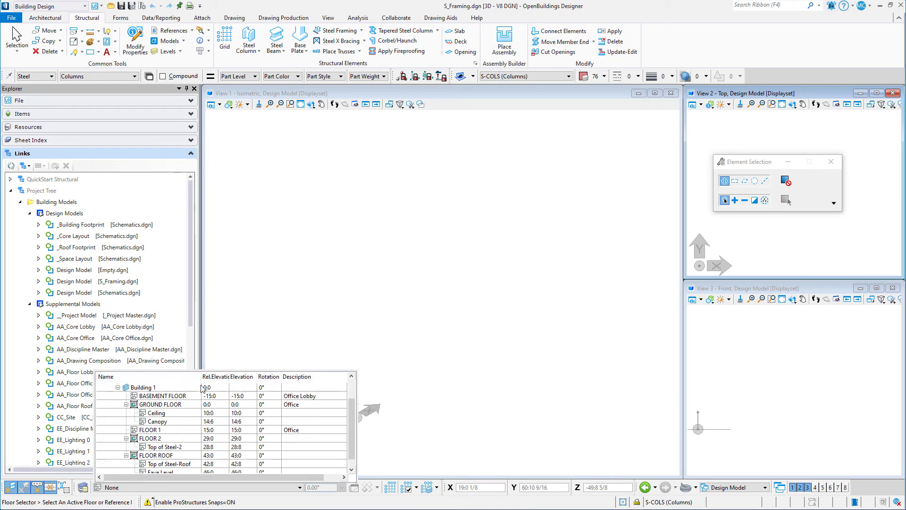
pyautogui.click(386, 452)
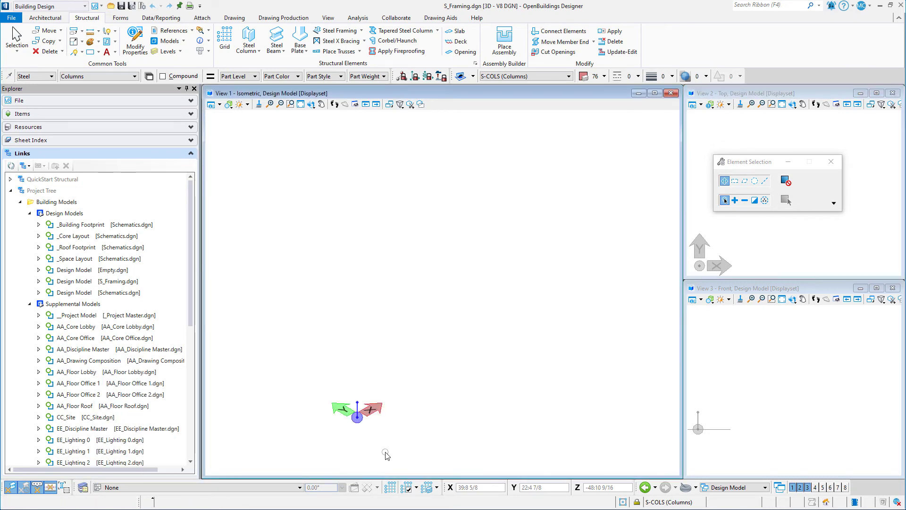
pyautogui.click(816, 491)
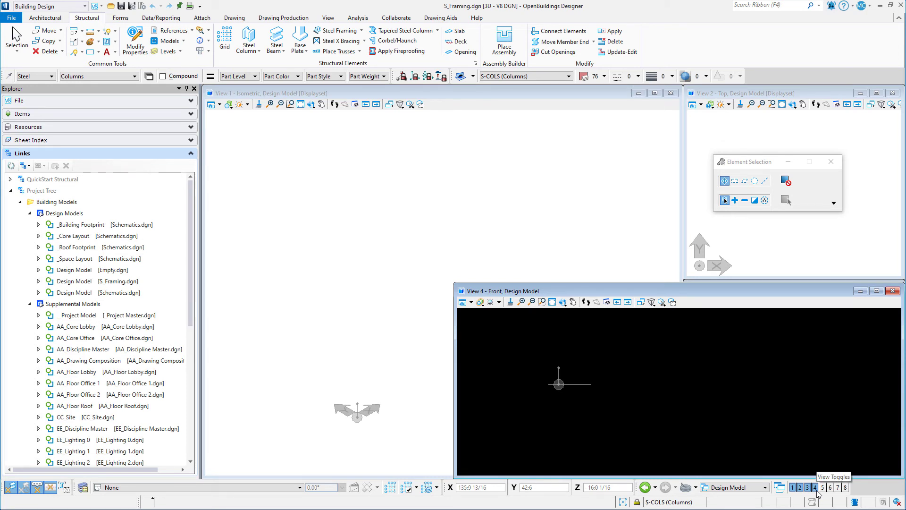
pyautogui.click(815, 488)
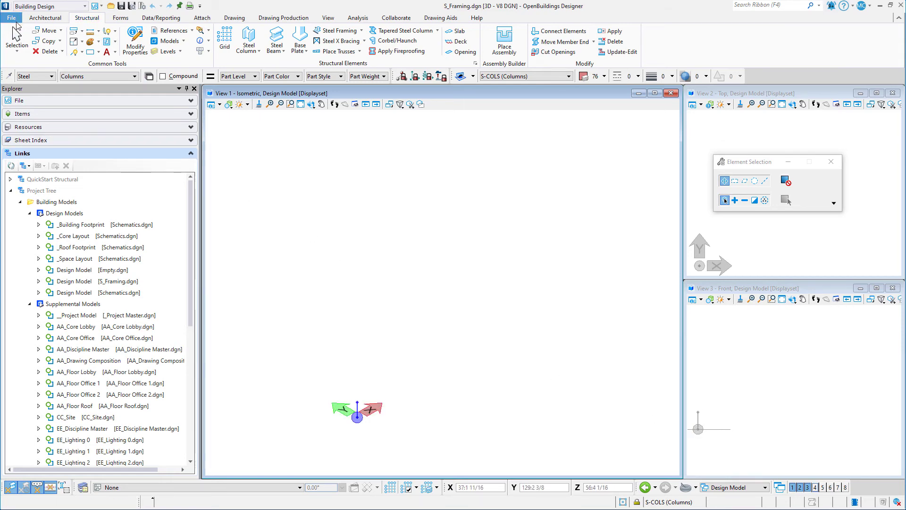
# Step: Go to the File Open page and bring up the options for recent file S_Framing.dgn
pyautogui.click(15, 20)
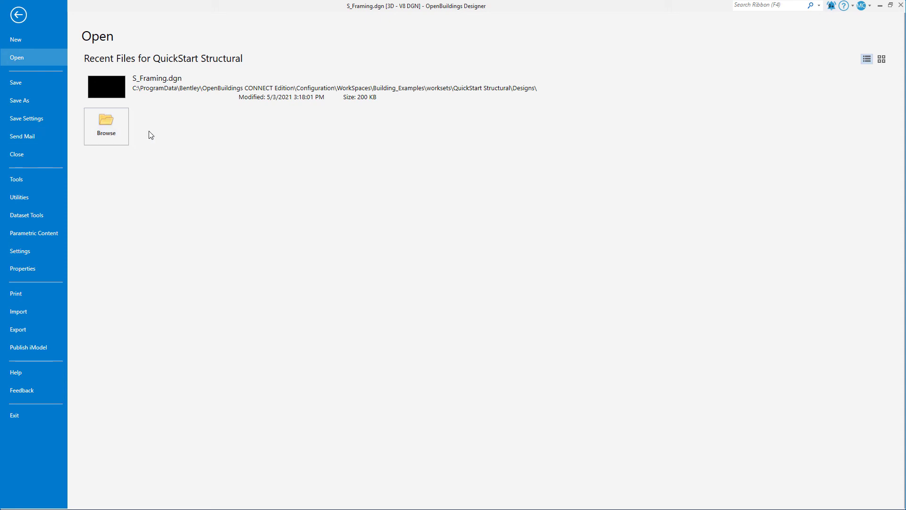
pyautogui.rightClick(229, 97)
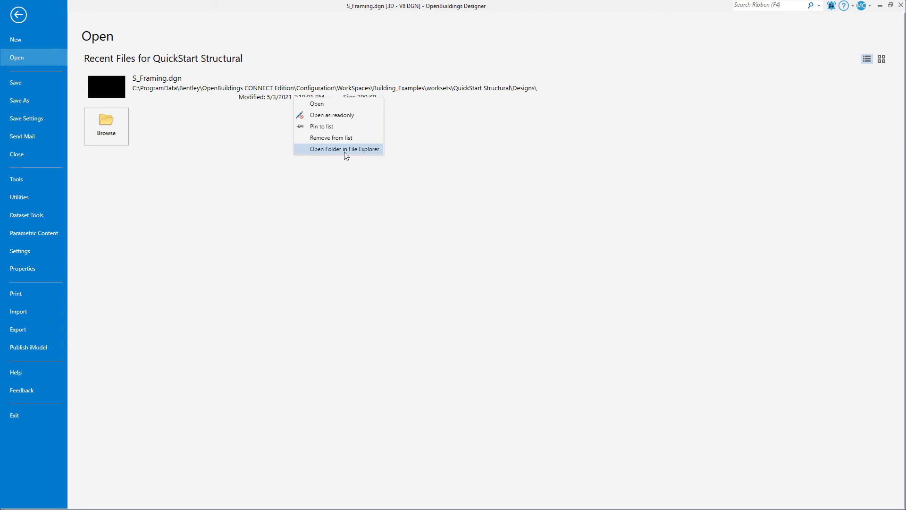
# Step: Browse S_Framing.dgn's QuickStart Structural workset folders, Drawings and Sheets, in File Explorer, then close it
pyautogui.click(344, 149)
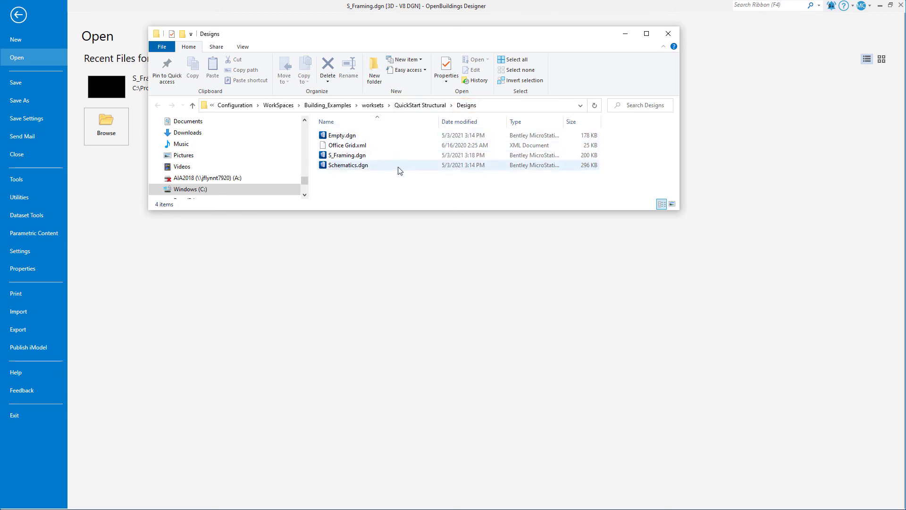
pyautogui.click(421, 106)
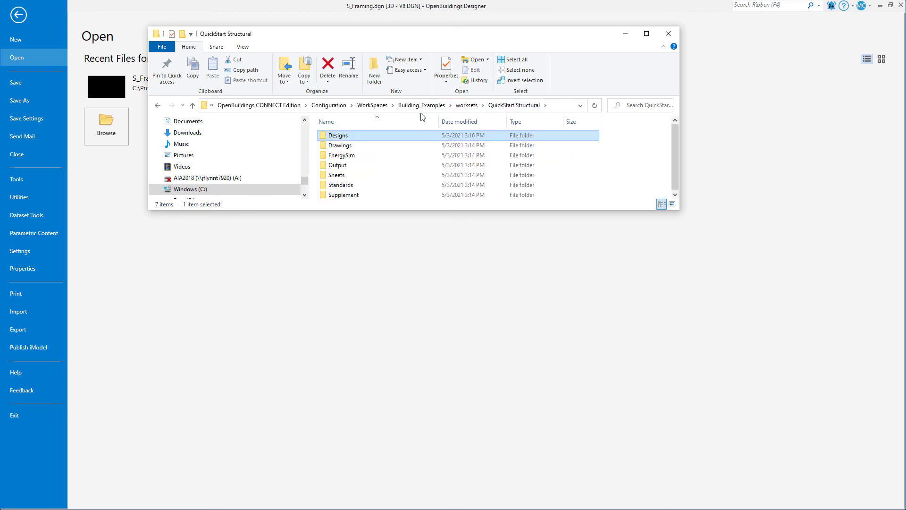
pyautogui.click(418, 146)
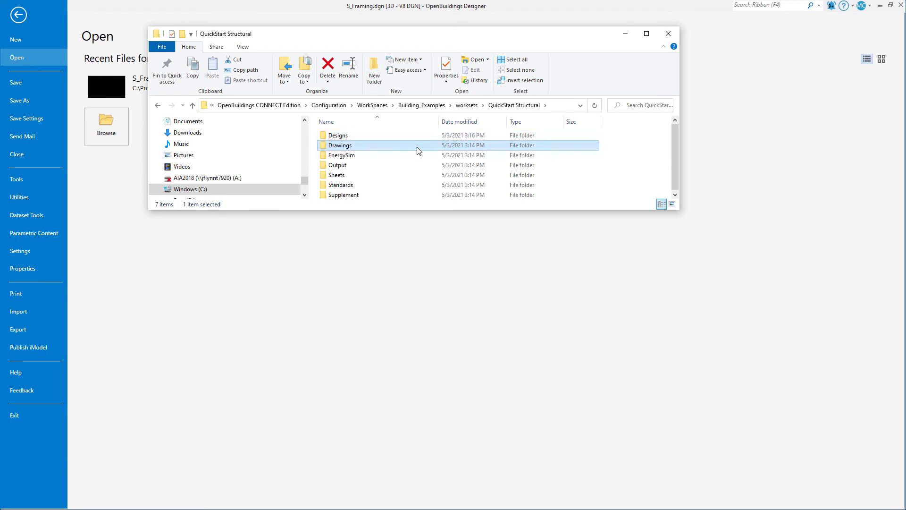
pyautogui.click(390, 182)
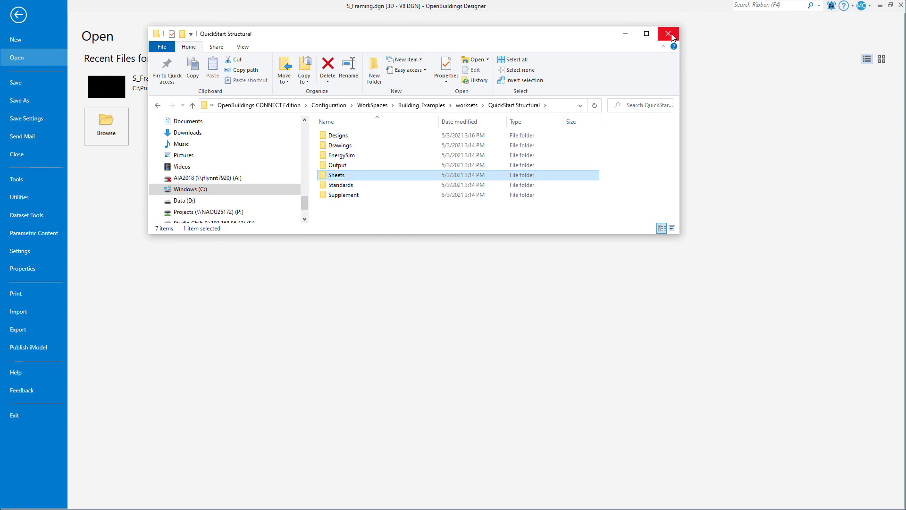
pyautogui.click(668, 37)
# Step: Exit the backstage Open page back to the S_Framing.dgn drawing window
pyautogui.click(24, 16)
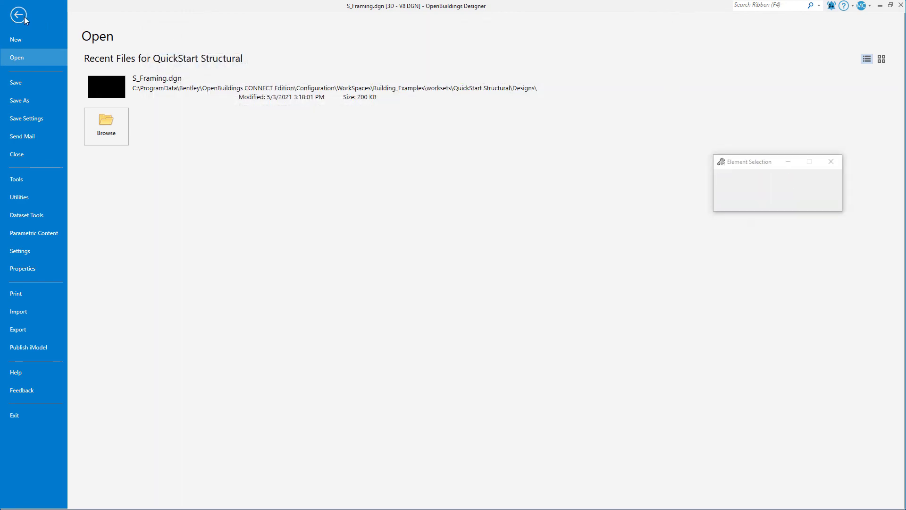